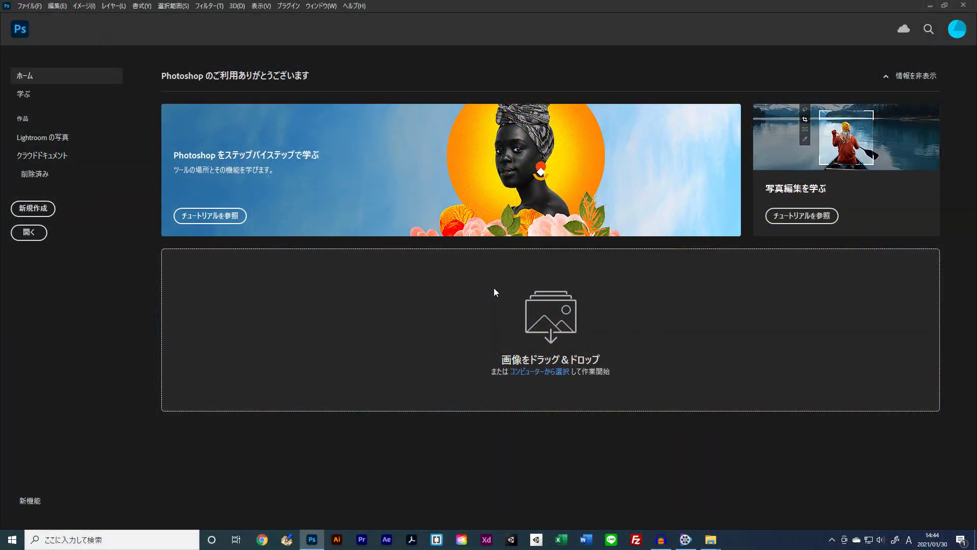
# Launch Adobe Photoshop 2021 from its desktop shortcut.
pyautogui.hotkey('ctrl', 'n')
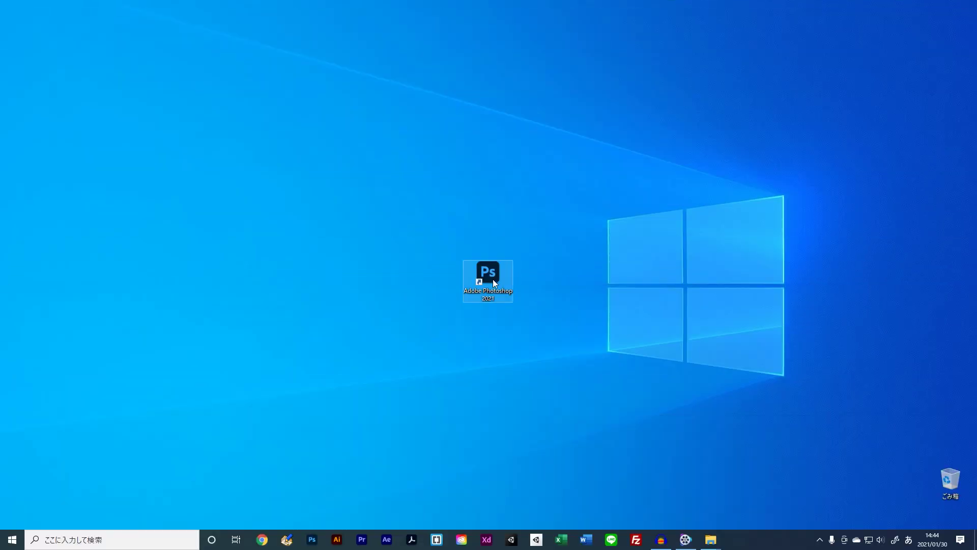
pyautogui.doubleClick(494, 280)
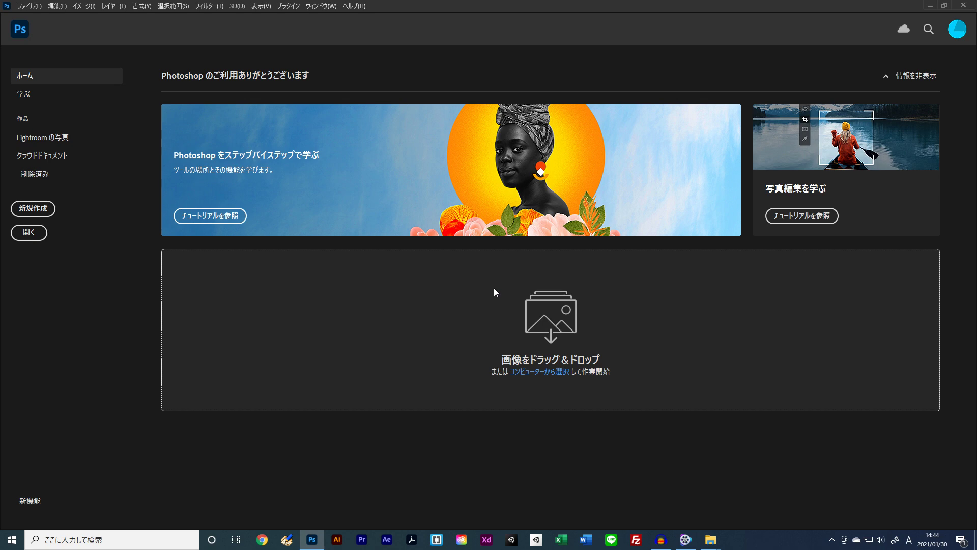
# Set up a new 1280 × 720 px, 72 ppi RGB 8-bit white document named ビギナー-01.
pyautogui.click(43, 213)
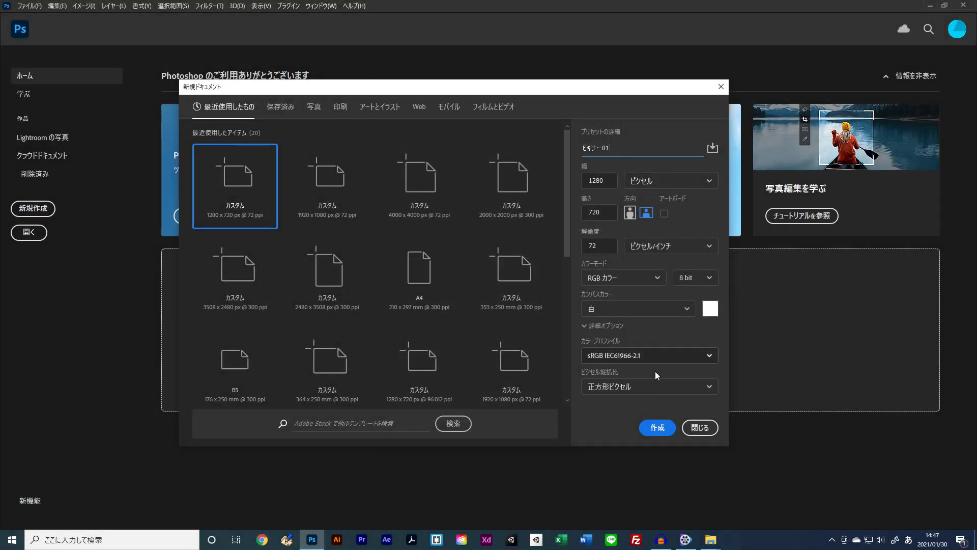
# Create the blank white 1280 × 720 ビギナー-01 document.
pyautogui.click(657, 428)
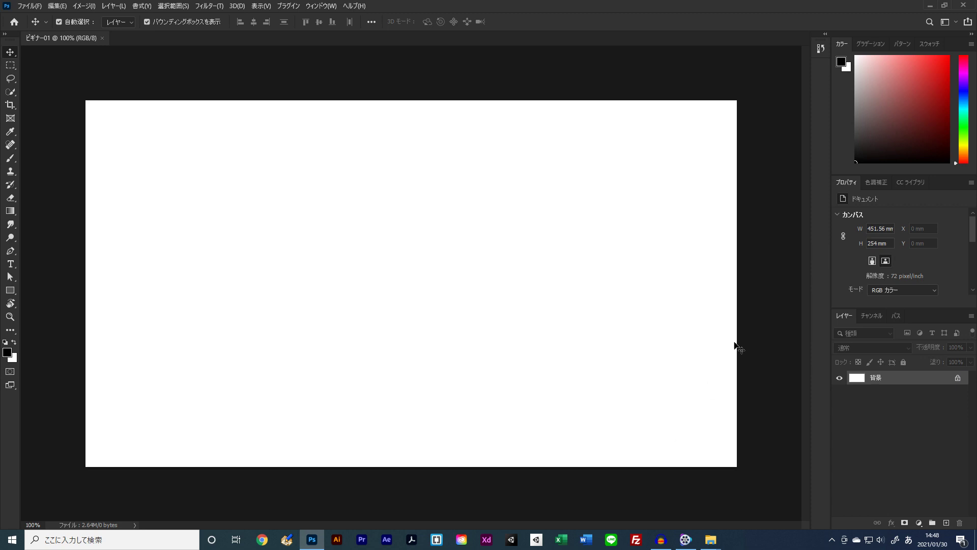
pyautogui.click(946, 23)
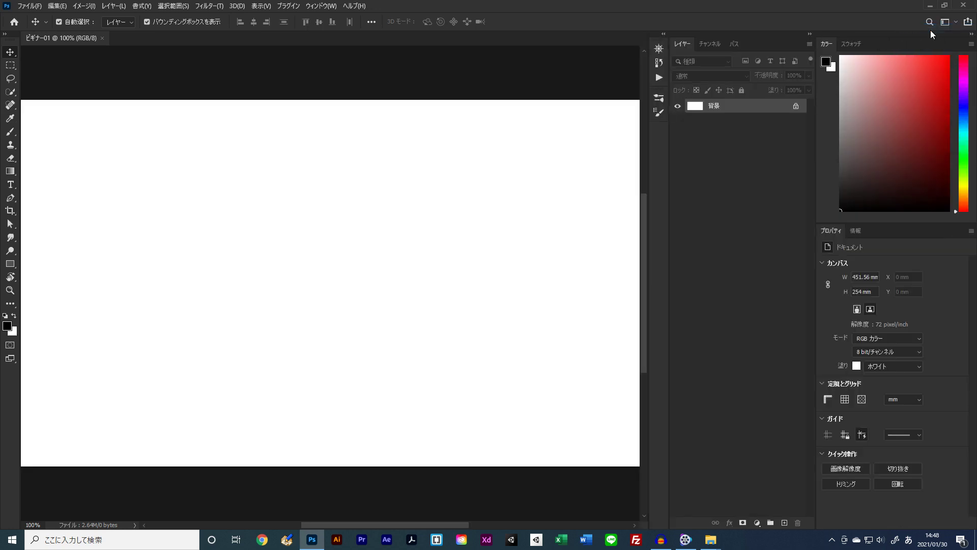
# Switch the workspace to kyo, then back to the default 初期設定.
pyautogui.click(946, 21)
pyautogui.click(943, 40)
pyautogui.click(946, 21)
pyautogui.click(945, 28)
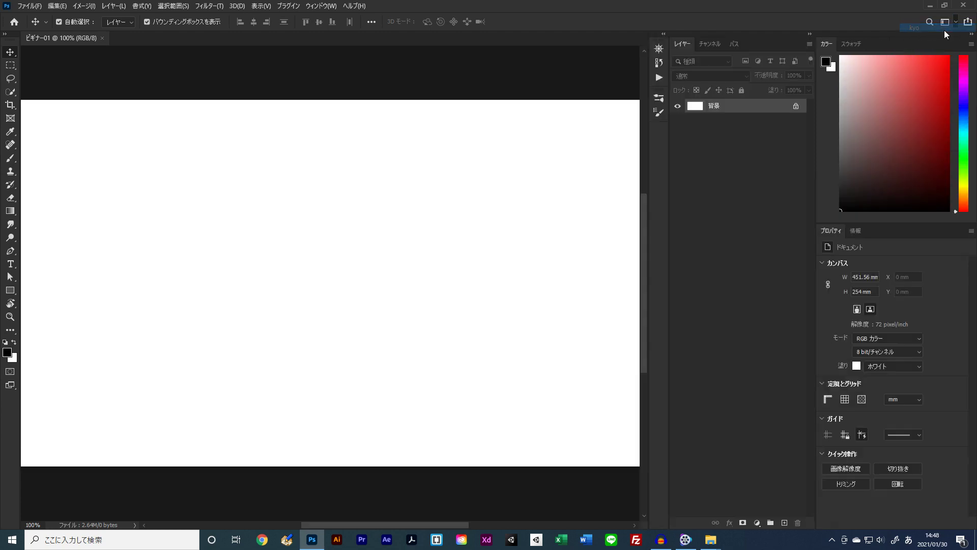
pyautogui.click(946, 22)
pyautogui.click(942, 45)
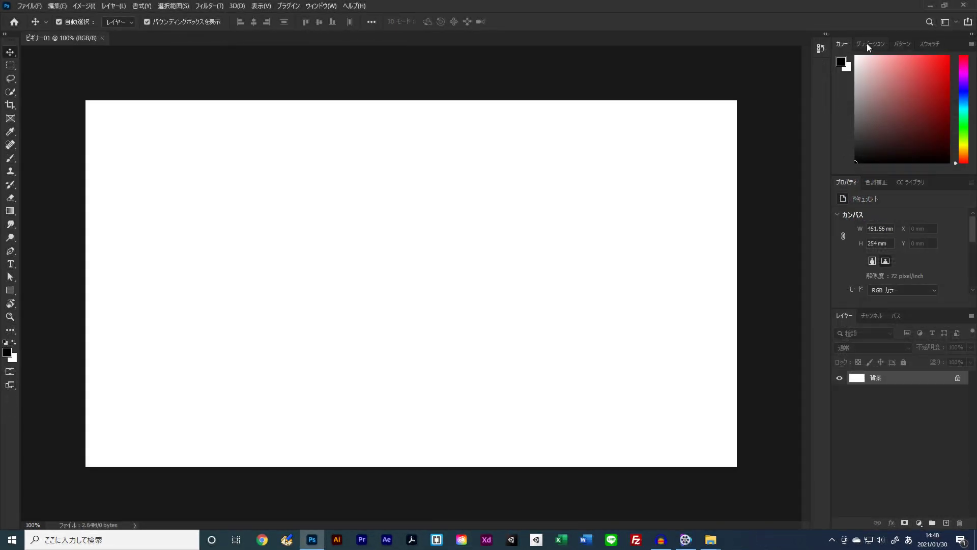
# Drag the Gradients (グラデーション) panel out as a floating panel.
pyautogui.moveTo(866, 44)
pyautogui.mouseDown()
pyautogui.moveTo(704, 71)
pyautogui.moveTo(524, 74)
pyautogui.moveTo(811, 75)
pyautogui.moveTo(875, 50)
pyautogui.moveTo(602, 103)
pyautogui.moveTo(825, 84)
pyautogui.mouseUp()
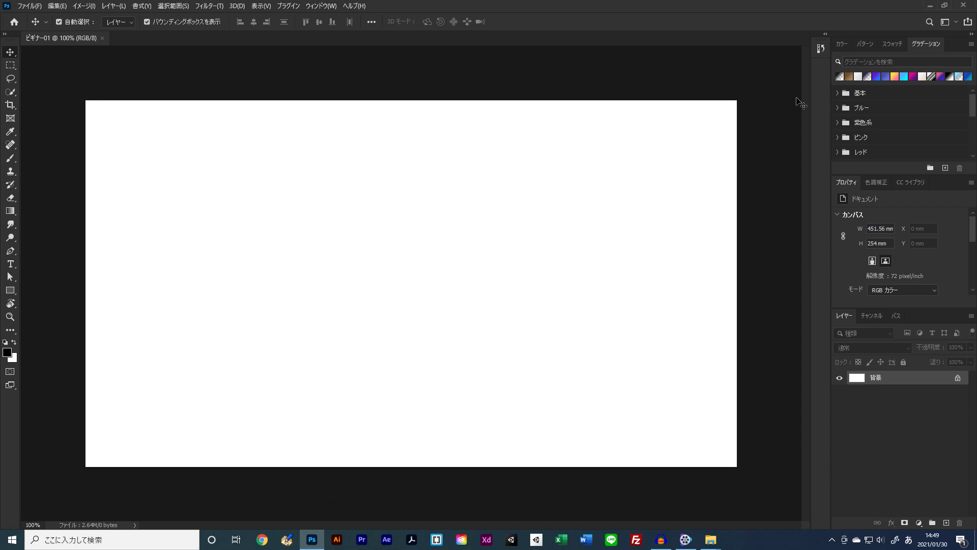
# Switch to the 初期設定 workspace and reset its panel layout.
pyautogui.click(949, 22)
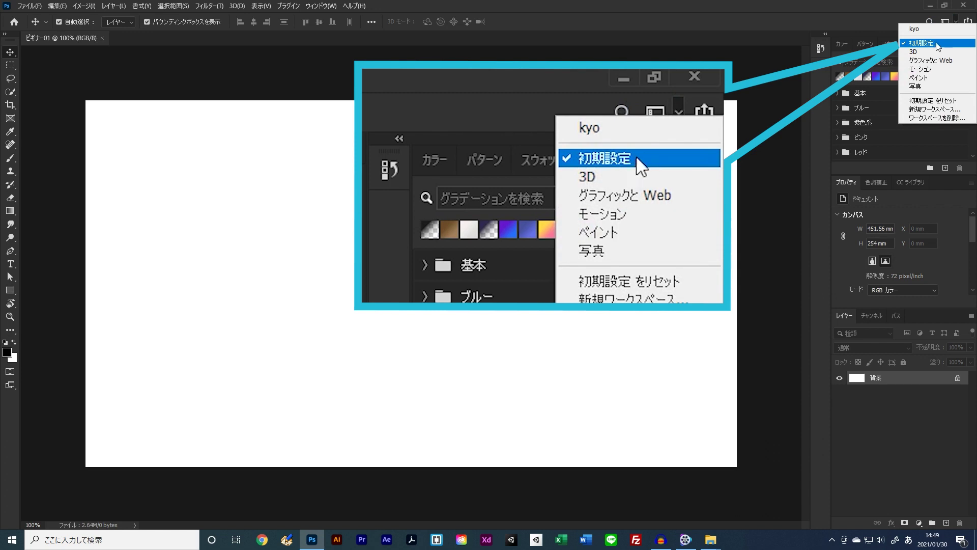
pyautogui.click(938, 47)
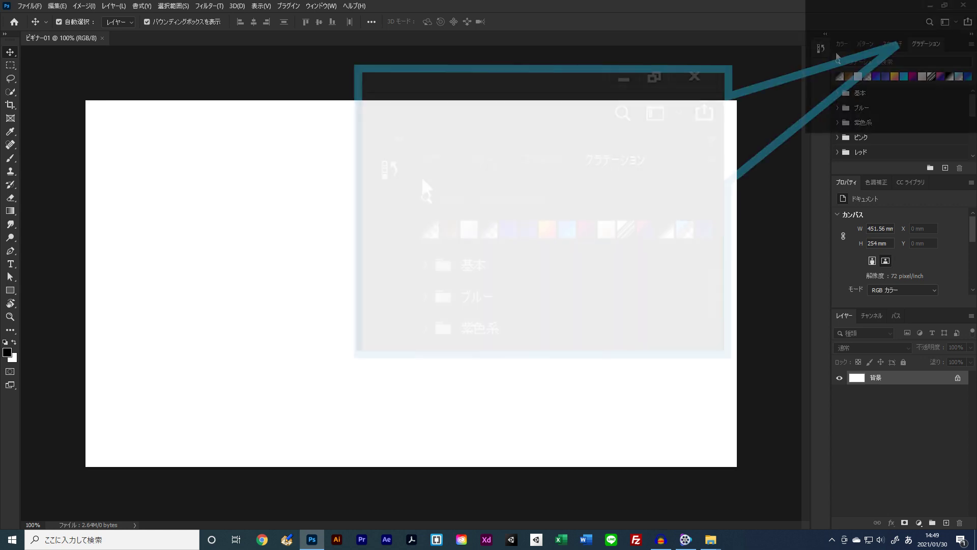
pyautogui.click(946, 23)
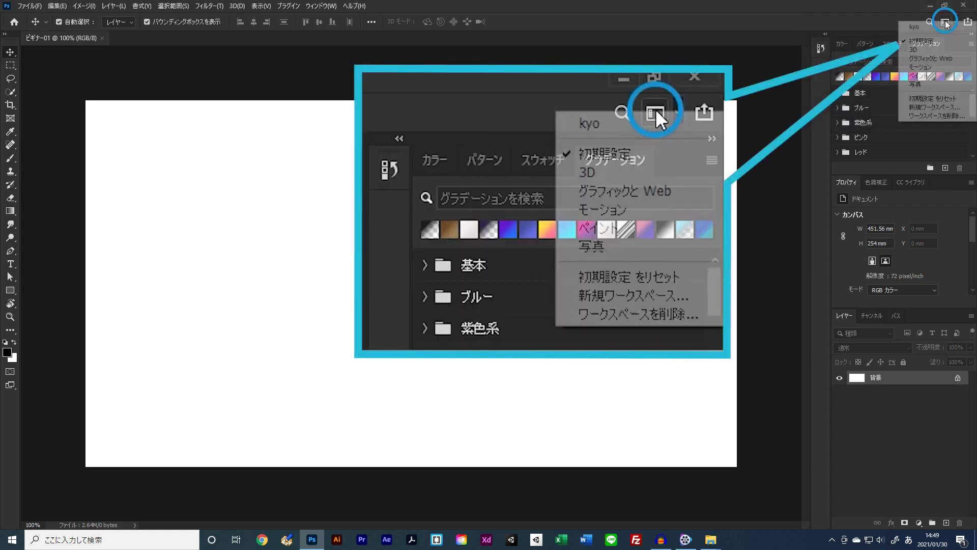
pyautogui.click(945, 98)
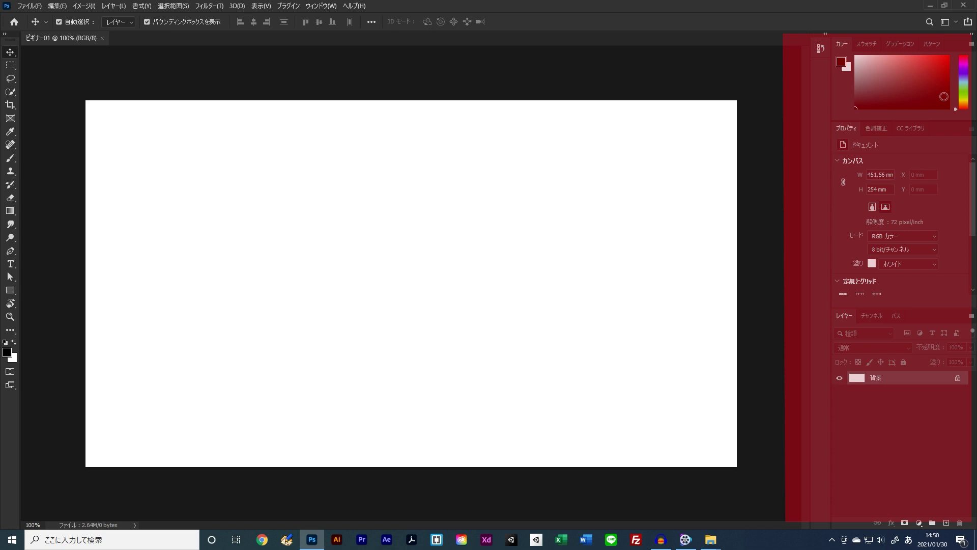
# Show and close the Actions panel twice, leaving the History panel in place.
pyautogui.click(321, 6)
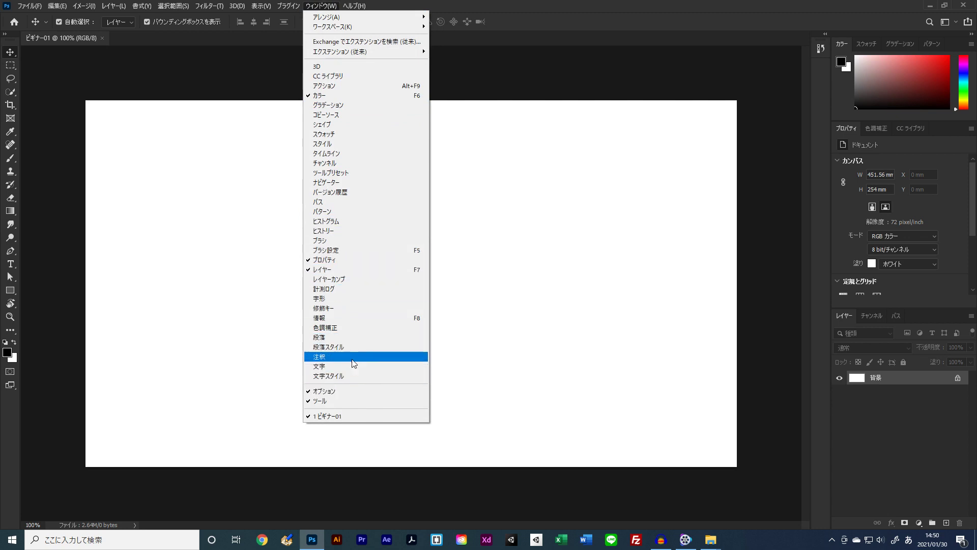
pyautogui.click(360, 88)
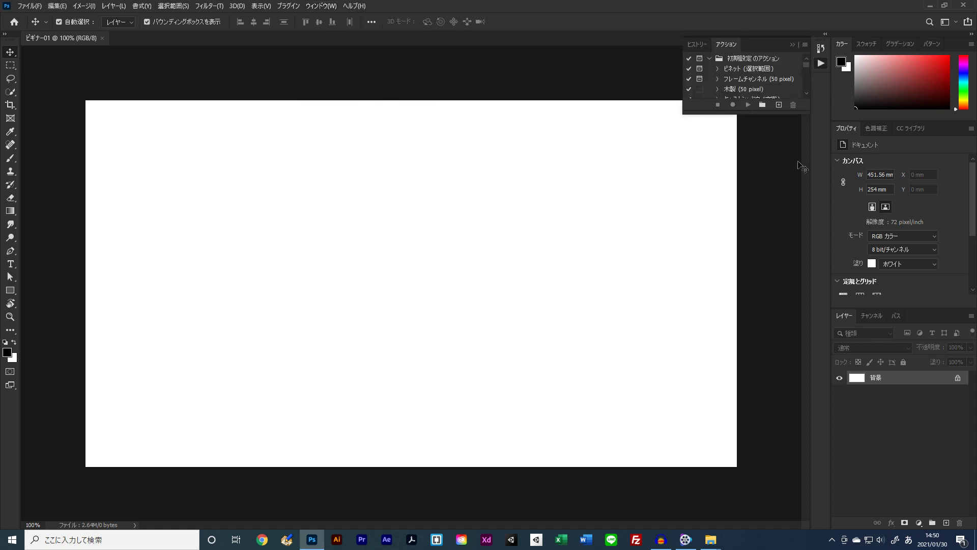
pyautogui.click(821, 64)
pyautogui.rightClick(821, 65)
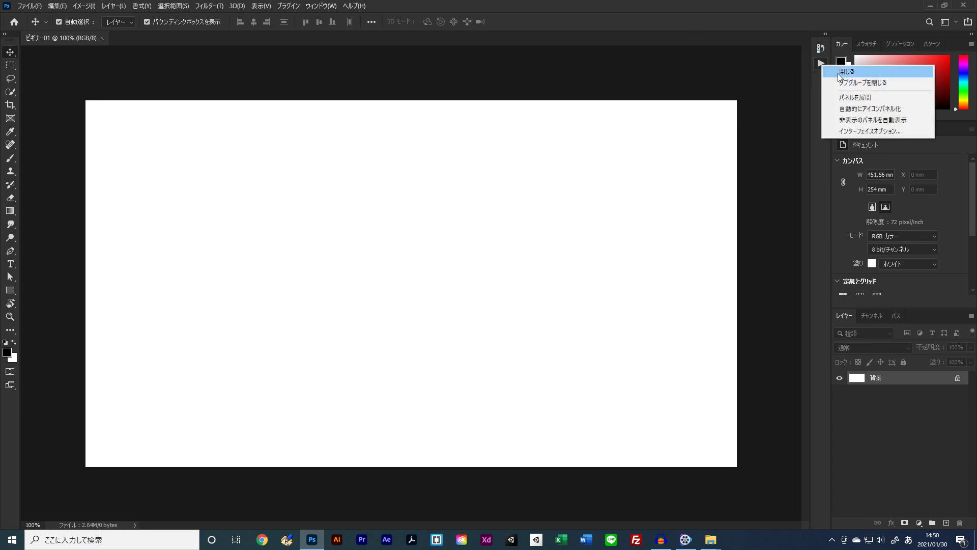
pyautogui.click(839, 72)
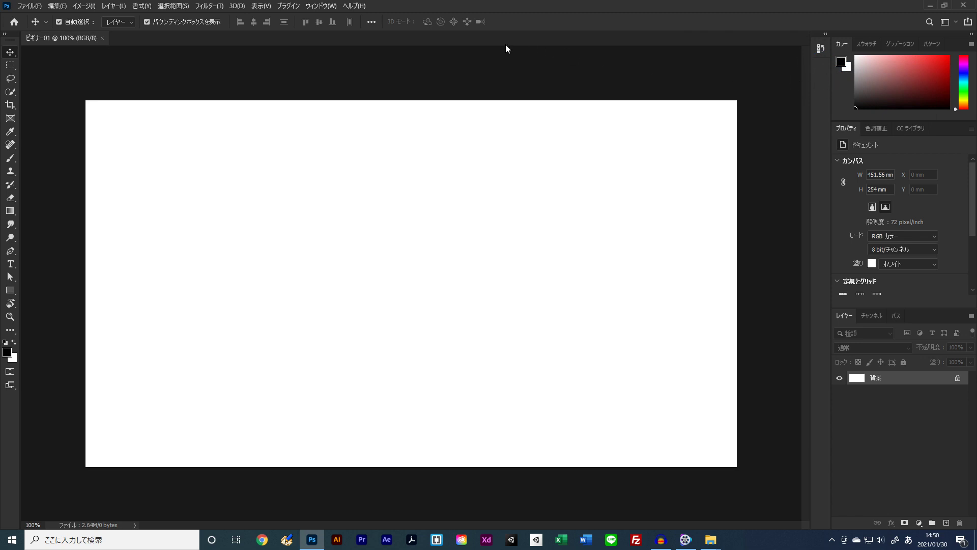
pyautogui.click(319, 8)
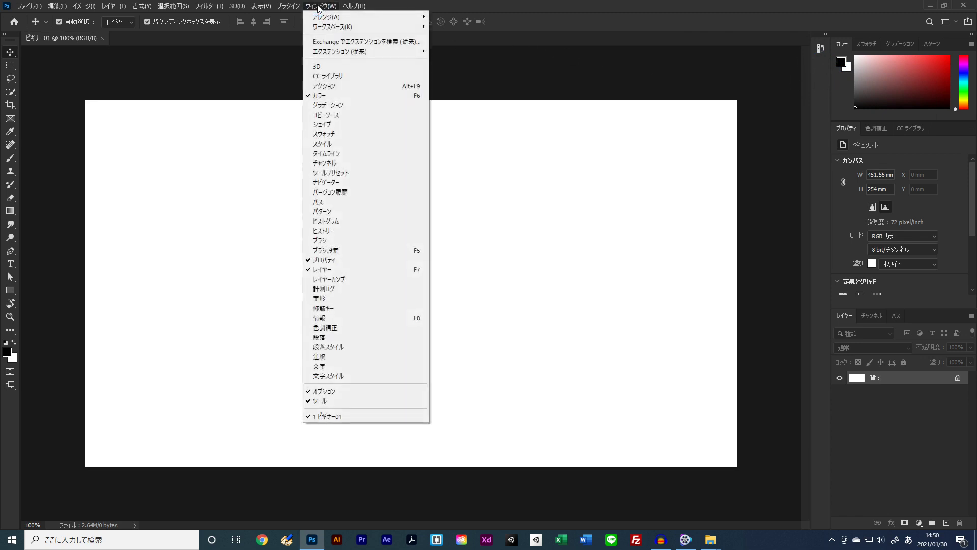
pyautogui.click(331, 86)
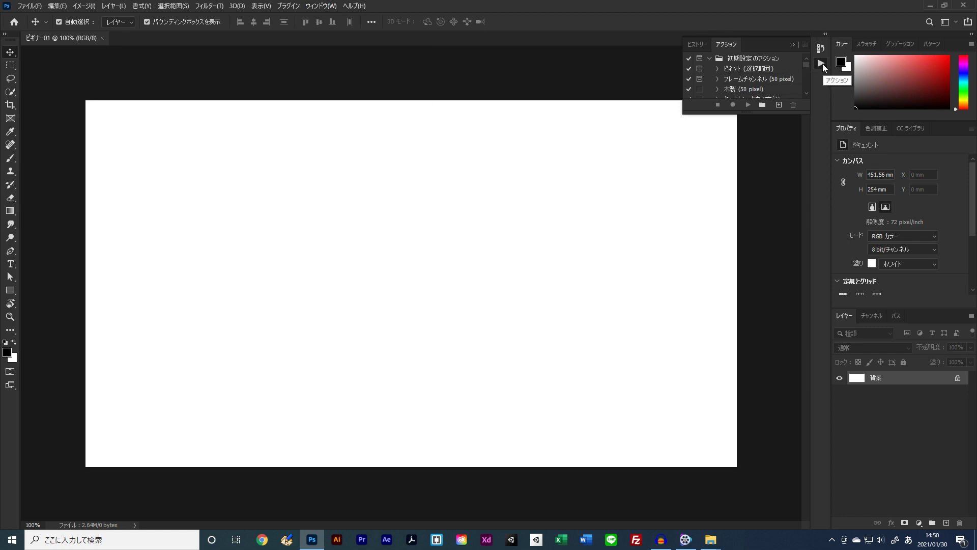
pyautogui.rightClick(822, 63)
pyautogui.click(850, 74)
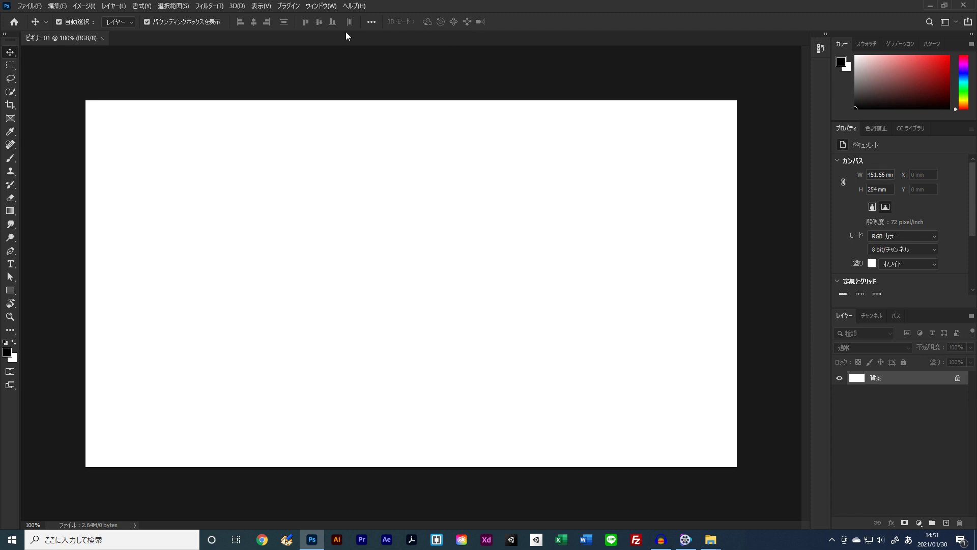
# Open the Brush panel and collapse it back into the dock.
pyautogui.click(317, 6)
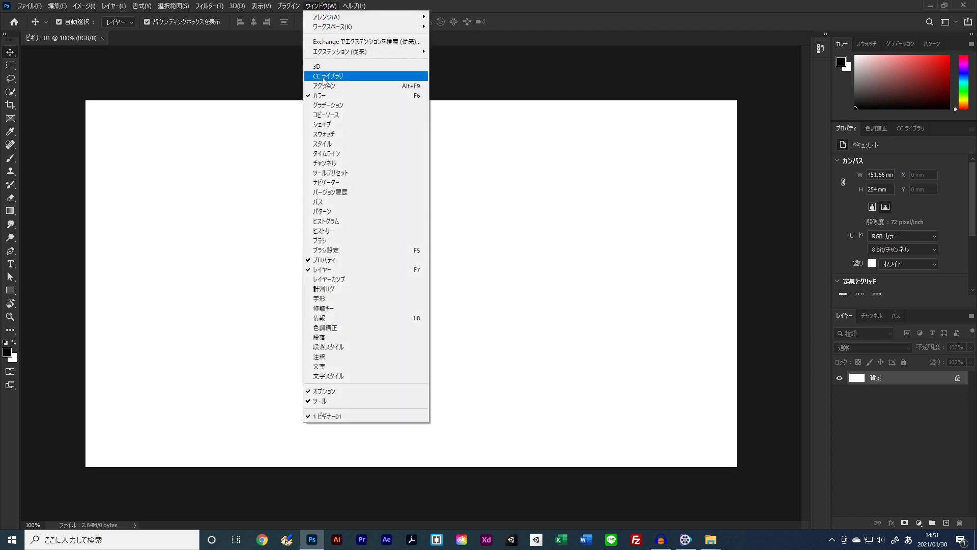
pyautogui.click(322, 241)
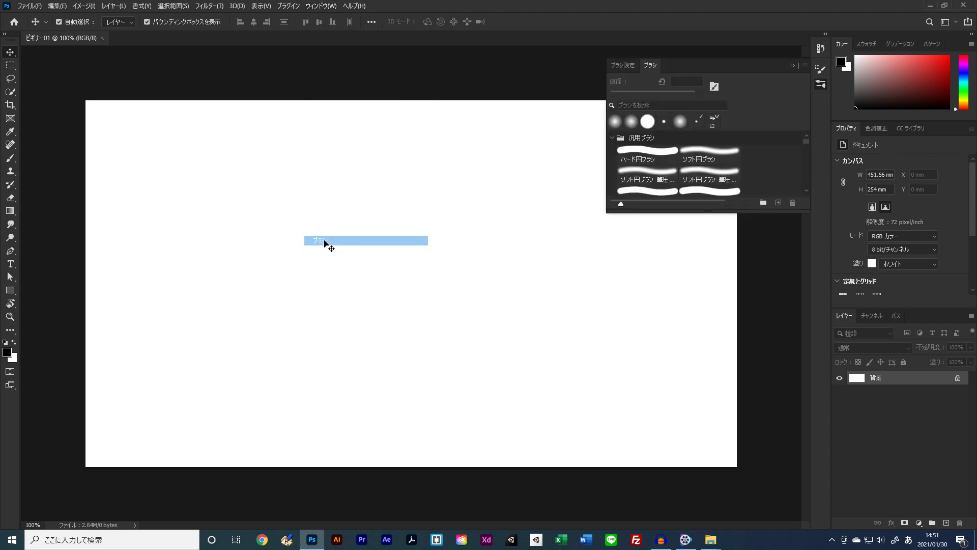
pyautogui.click(823, 86)
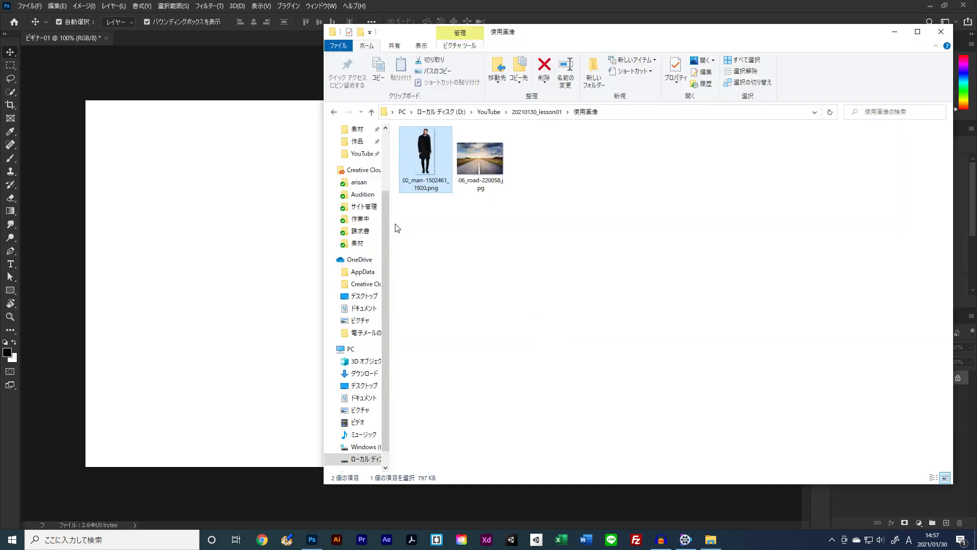
# Place the road photo and scale it up to fill the canvas.
pyautogui.moveTo(480, 157); pyautogui.dragTo(287, 224)
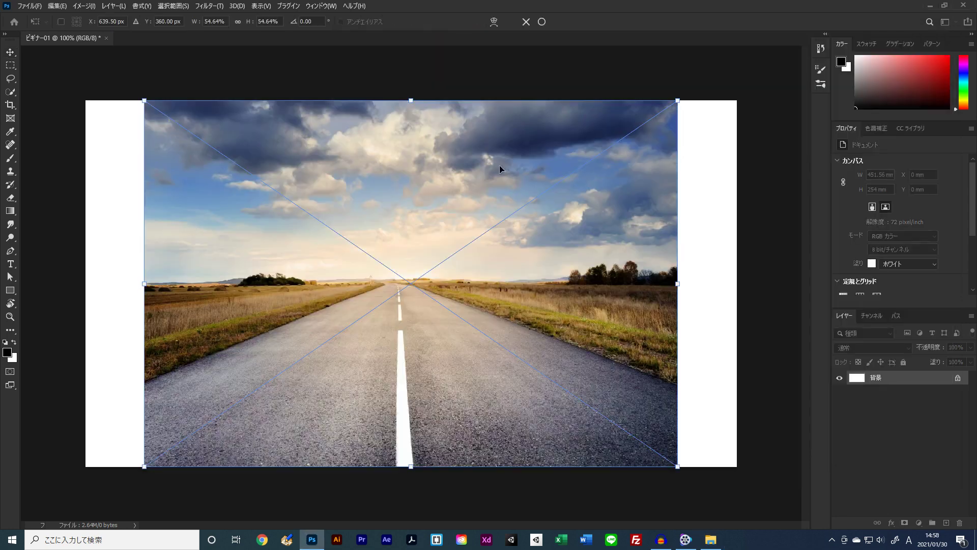
pyautogui.moveTo(673, 97); pyautogui.dragTo(746, 77)
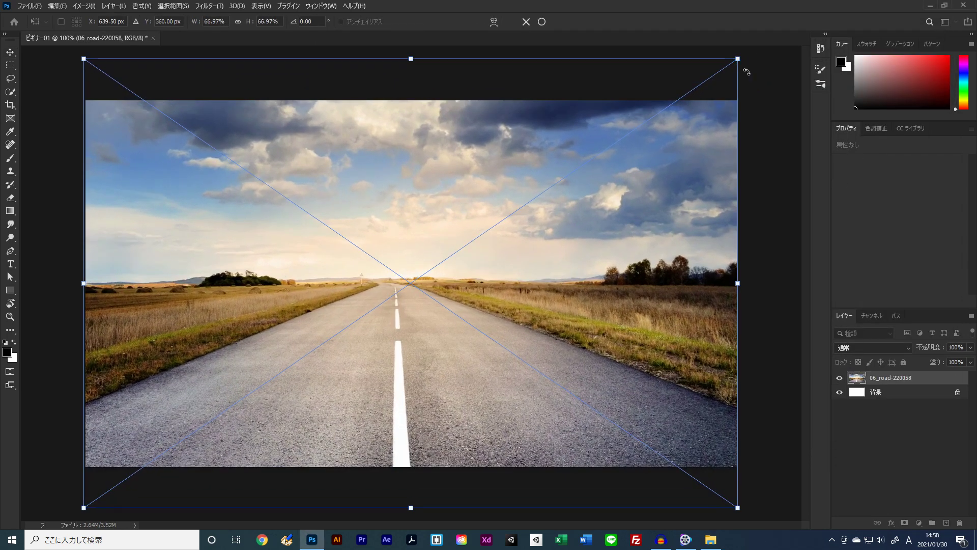
pyautogui.press('Return')
# Place the man photo, scaled to about 25%, standing on the road.
pyautogui.hotkey('alt', 'Tab')
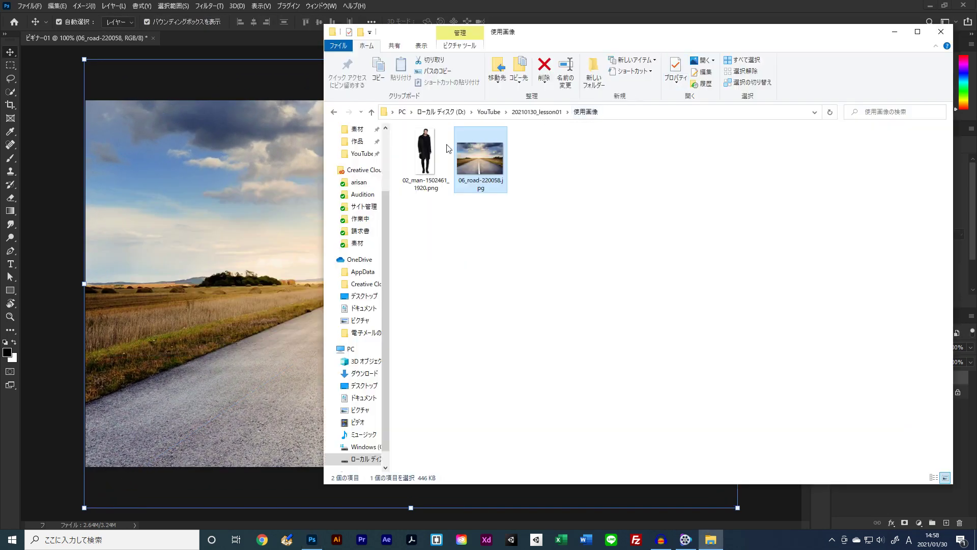
pyautogui.moveTo(426, 152); pyautogui.dragTo(290, 239)
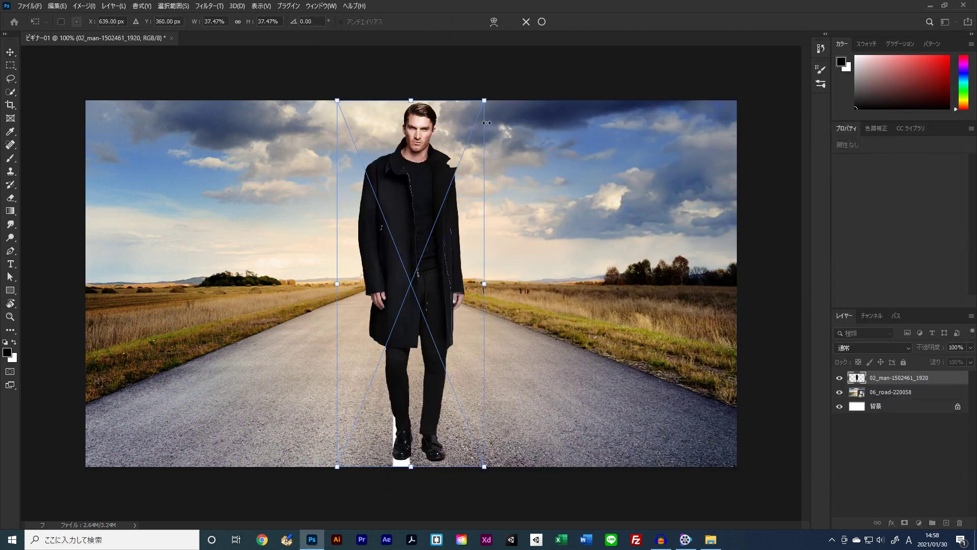
pyautogui.moveTo(484, 100); pyautogui.dragTo(460, 158)
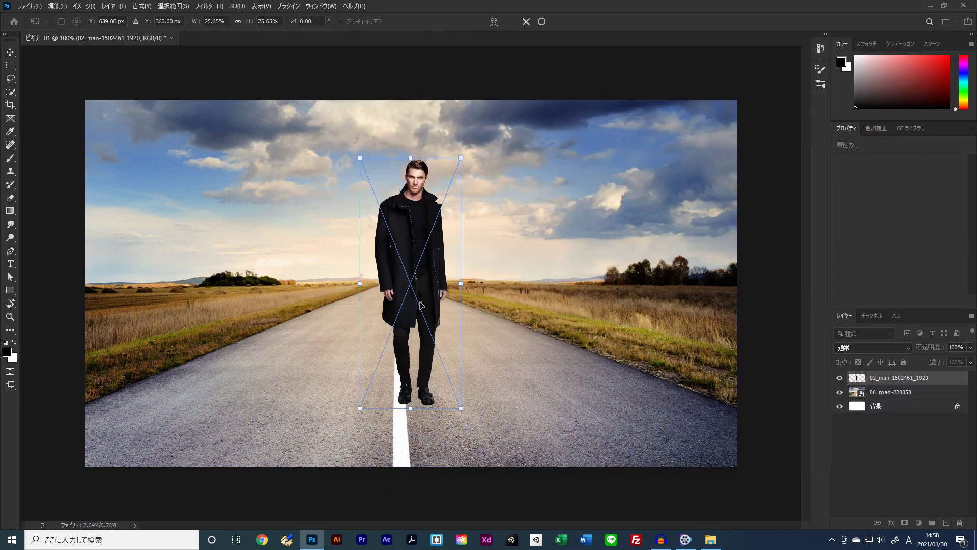
pyautogui.moveTo(418, 302); pyautogui.dragTo(406, 300)
pyautogui.press('Return')
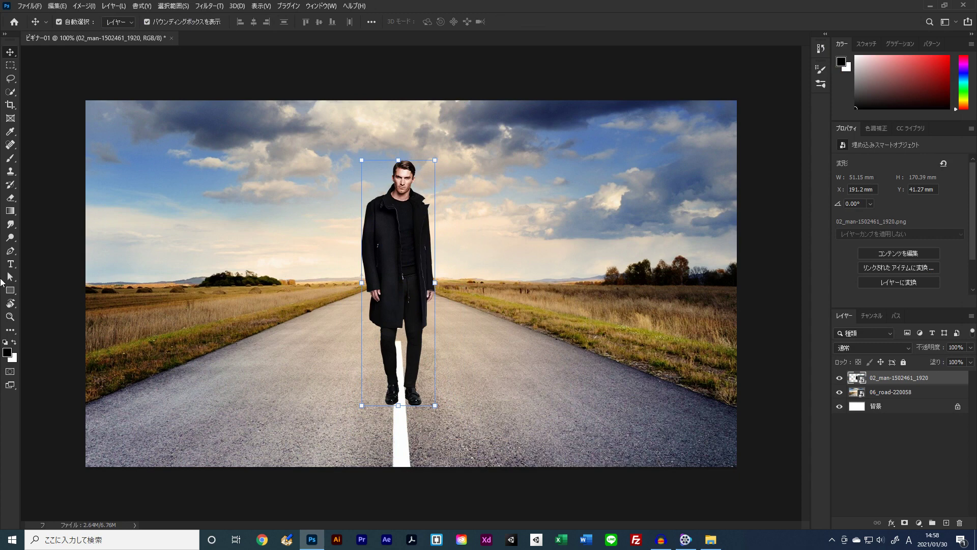
pyautogui.click(10, 290)
# Draw a black bar across the man and add 'photoshop' text above it.
pyautogui.moveTo(274, 253); pyautogui.dragTo(529, 296)
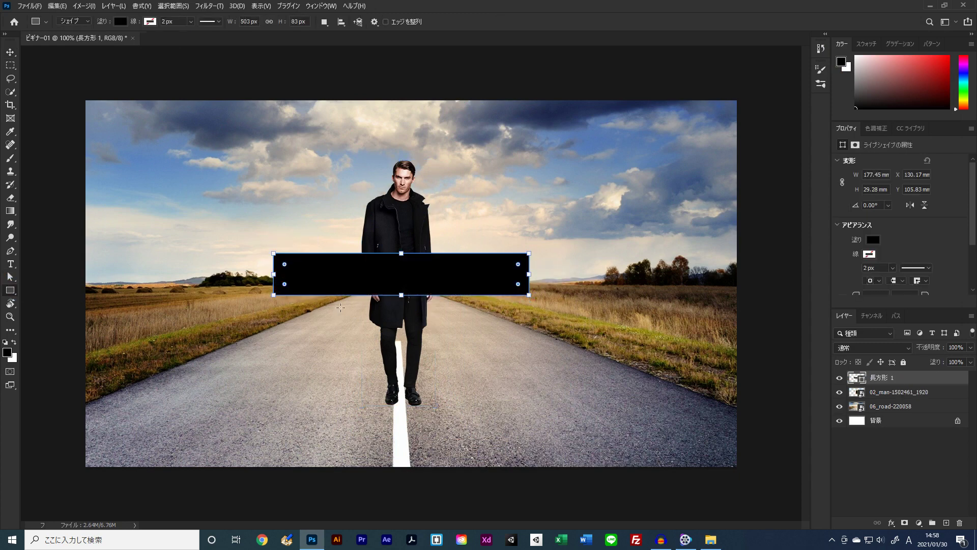
pyautogui.press('t')
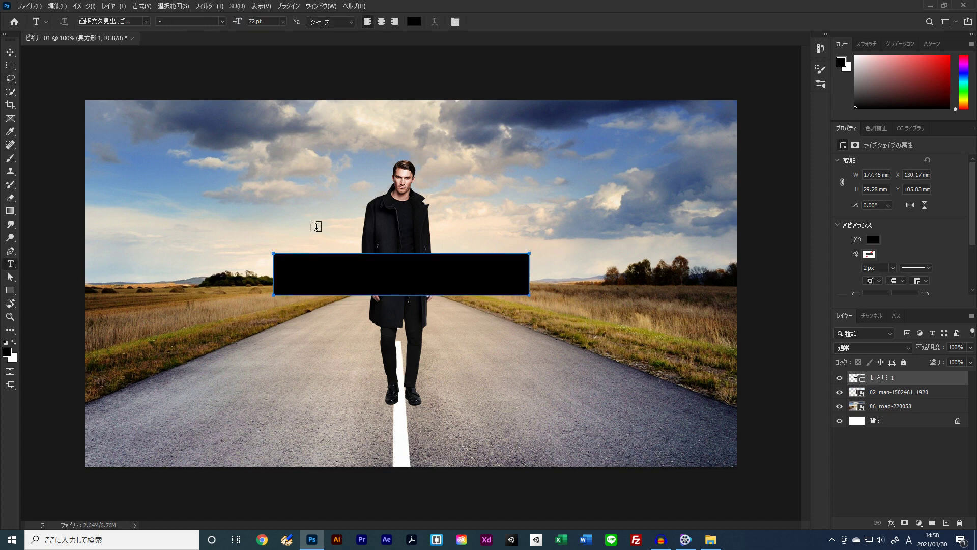
pyautogui.click(360, 211)
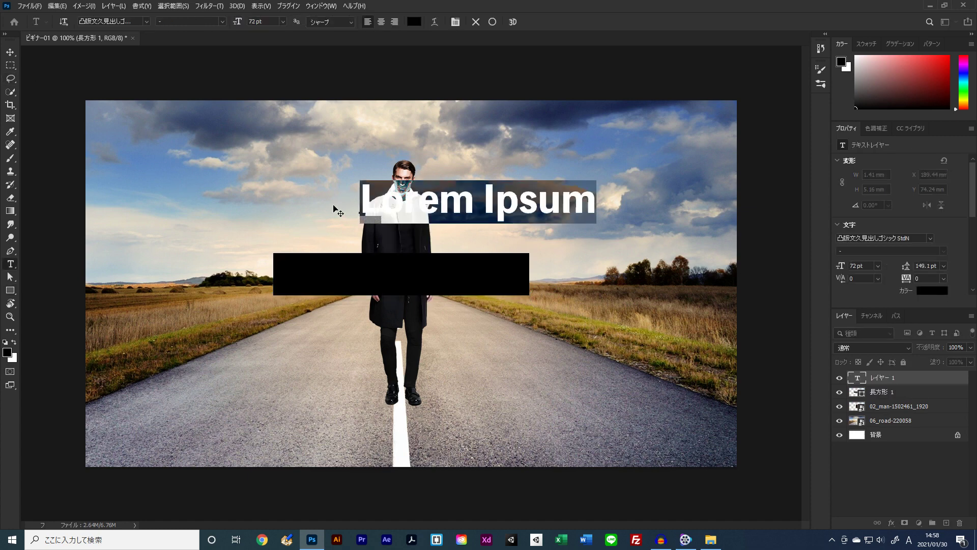
pyautogui.write('phot')
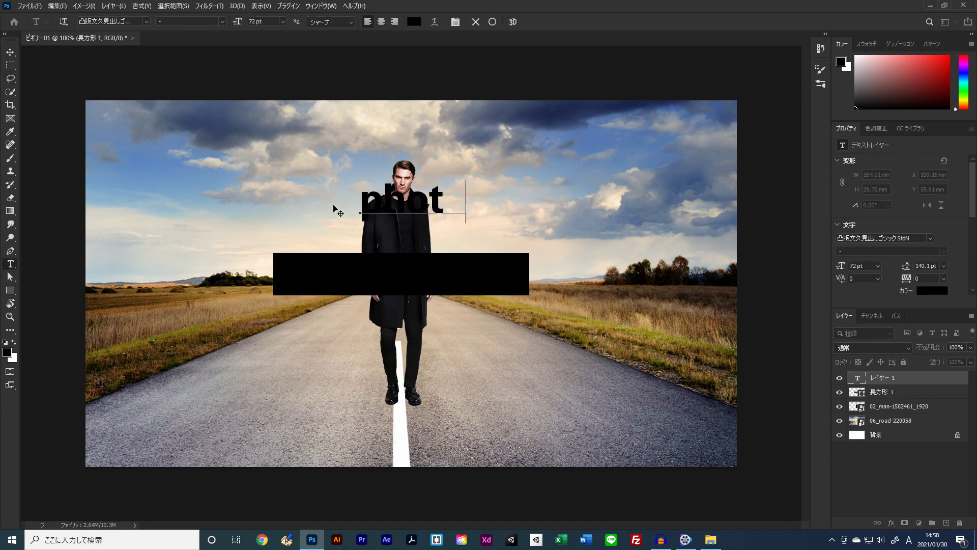
pyautogui.write('oshop')
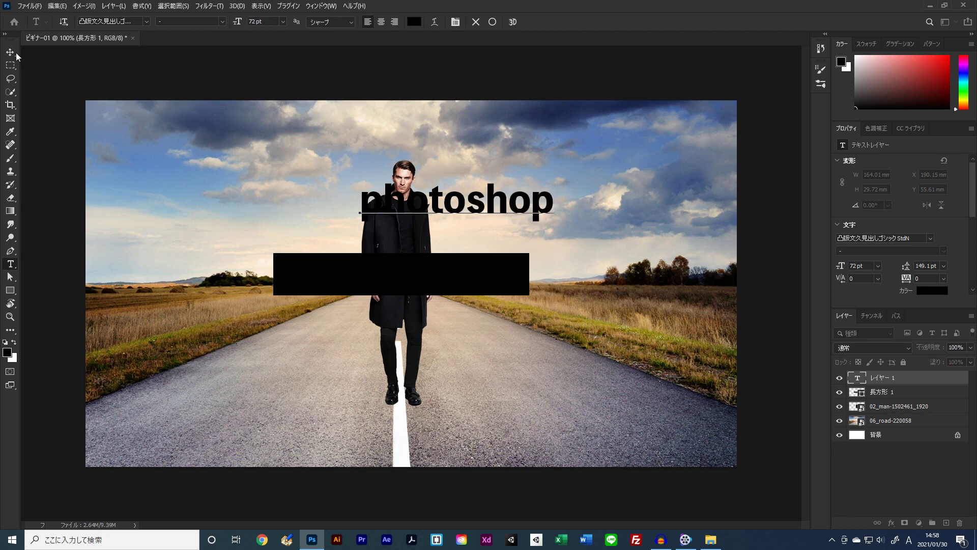
pyautogui.click(13, 53)
# Make the 'photoshop' text white and move it into the black bar.
pyautogui.click(933, 290)
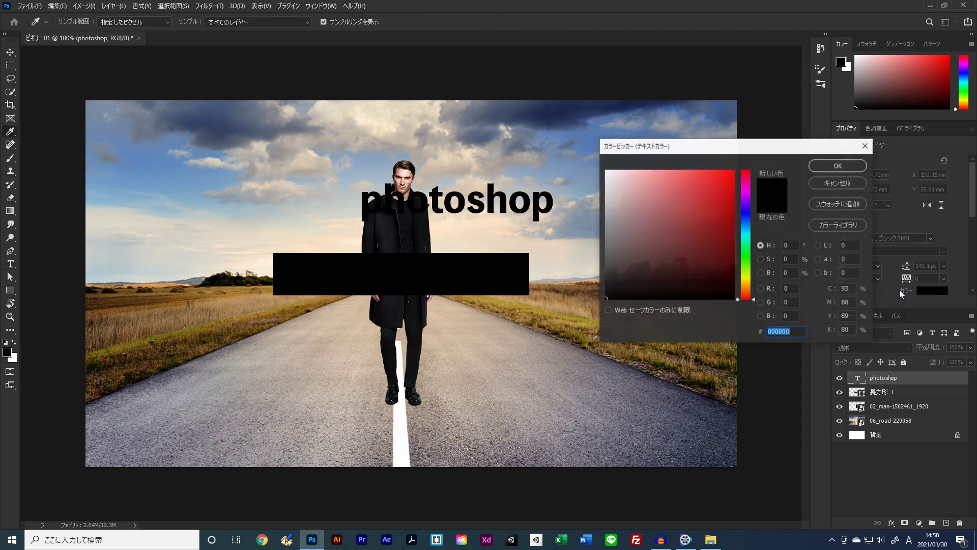
pyautogui.click(584, 177)
pyautogui.click(837, 165)
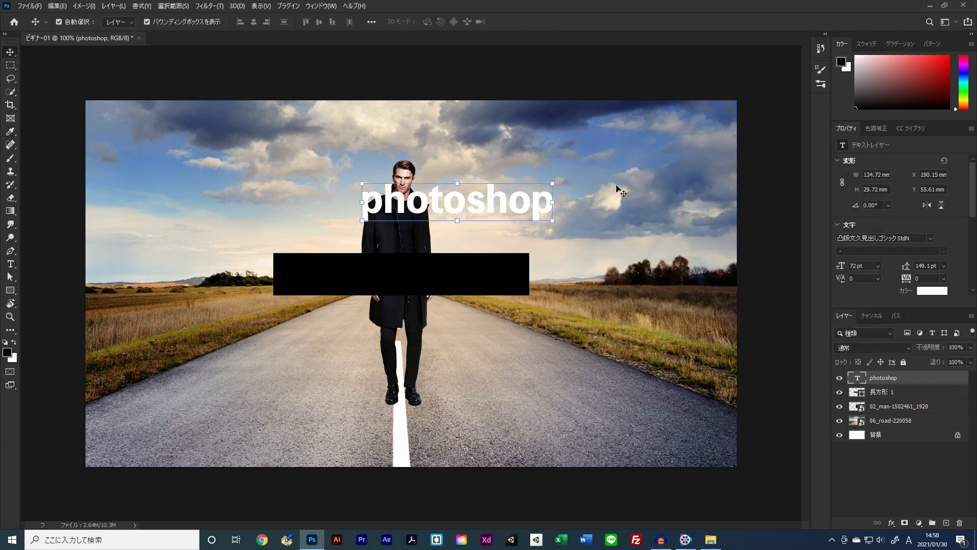
pyautogui.moveTo(549, 207); pyautogui.dragTo(478, 281)
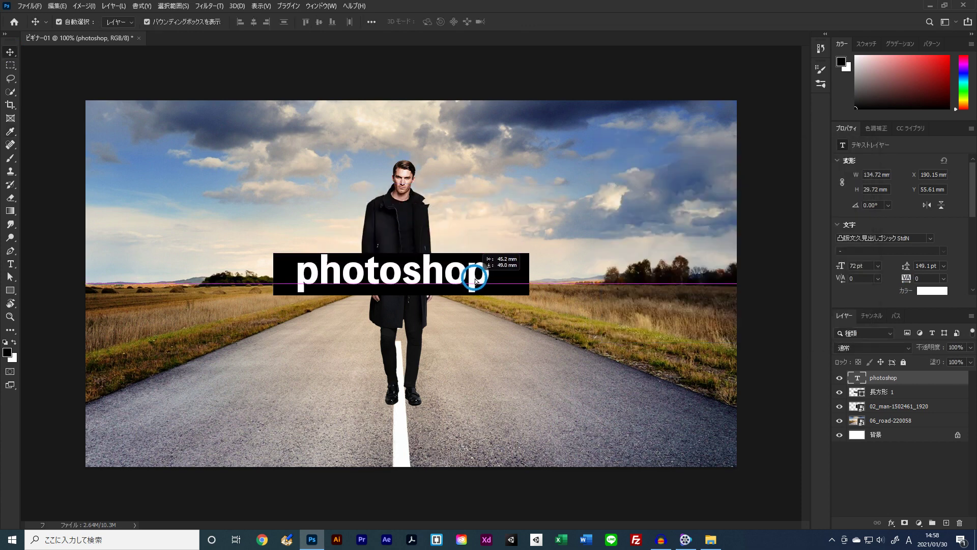
# On a new layer, brush white hand-drawn lettering over the lower-right road.
pyautogui.click(947, 523)
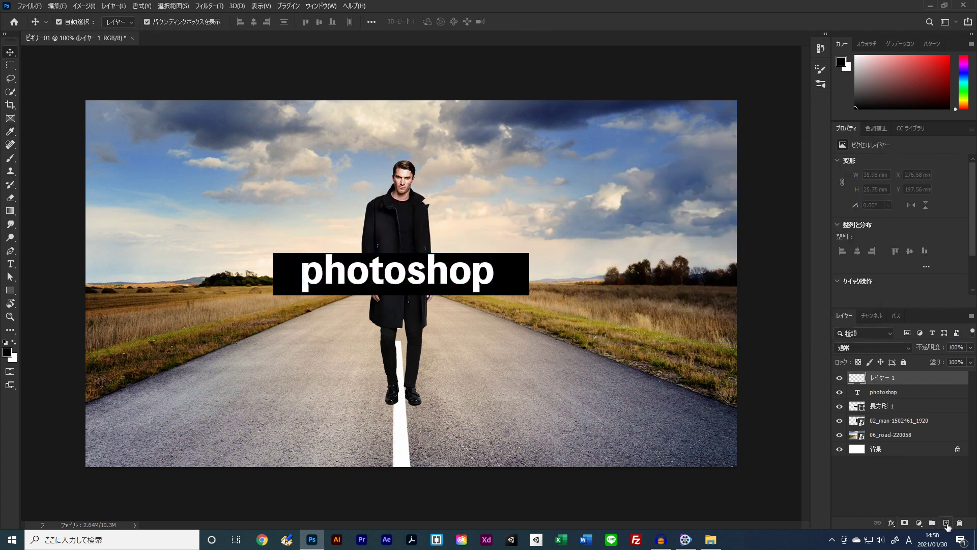
pyautogui.press('b')
pyautogui.press('x')
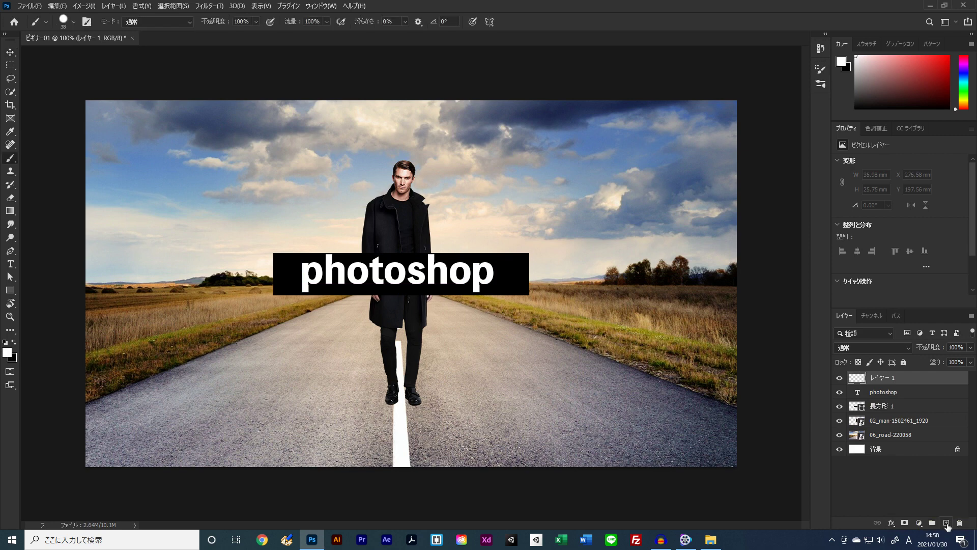
pyautogui.moveTo(497, 405)
pyautogui.mouseDown()
pyautogui.moveTo(508, 426)
pyautogui.moveTo(539, 436)
pyautogui.mouseUp()
pyautogui.moveTo(563, 399)
pyautogui.mouseDown()
pyautogui.moveTo(560, 435)
pyautogui.moveTo(585, 428)
pyautogui.mouseUp()
pyautogui.moveTo(586, 386); pyautogui.dragTo(606, 435)
pyautogui.moveTo(630, 395); pyautogui.dragTo(651, 410)
pyautogui.moveTo(670, 373); pyautogui.dragTo(662, 427)
pyautogui.moveTo(707, 362)
pyautogui.mouseDown()
pyautogui.moveTo(714, 375)
pyautogui.moveTo(689, 437)
pyautogui.mouseUp()
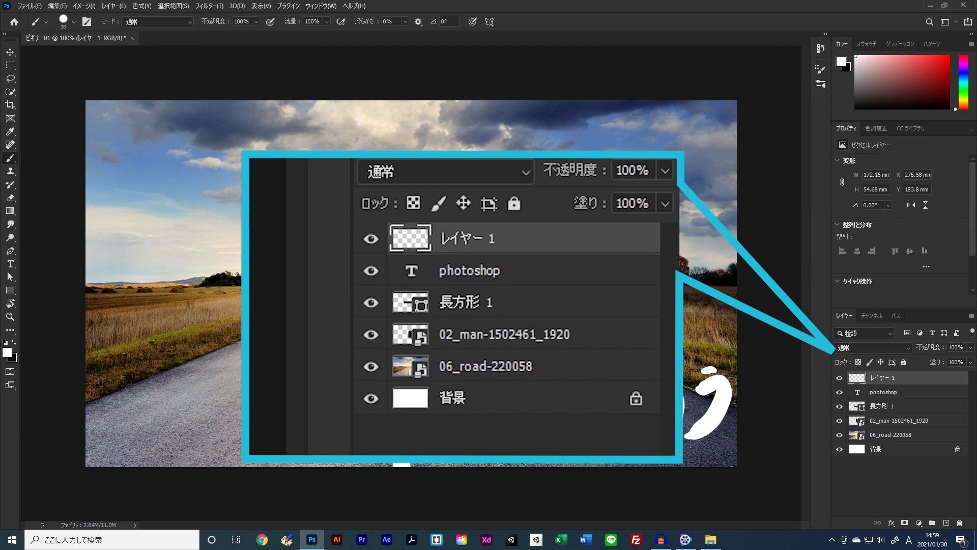
pyautogui.click(839, 377)
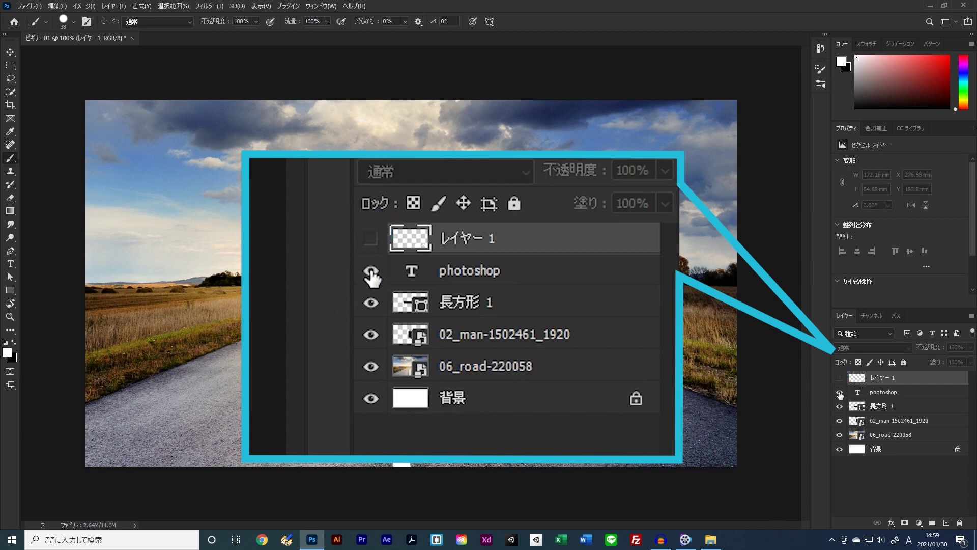
pyautogui.click(840, 378)
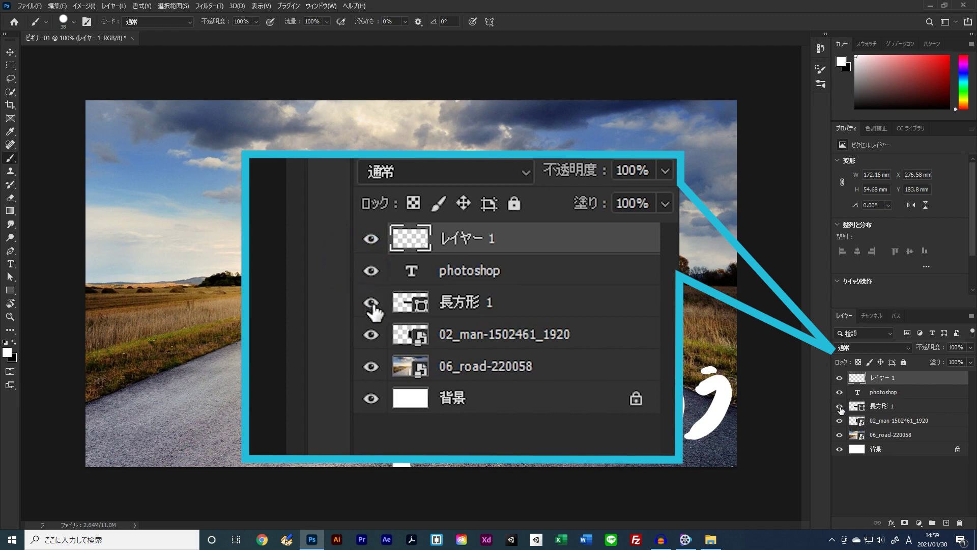